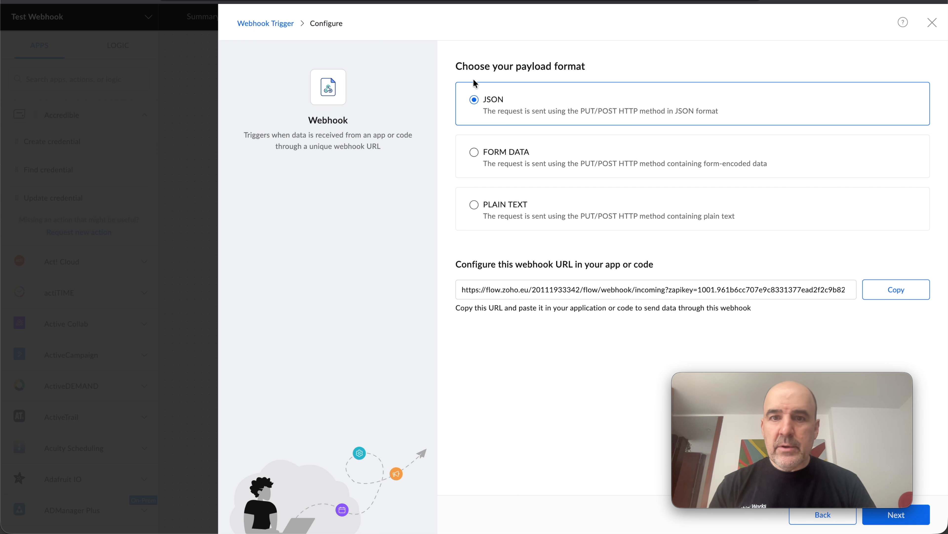
click(657, 282)
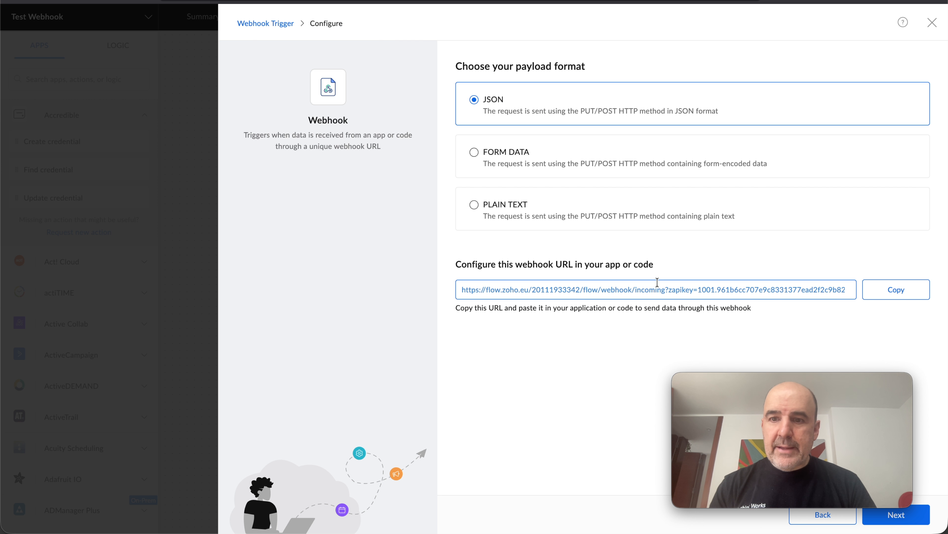
click(895, 292)
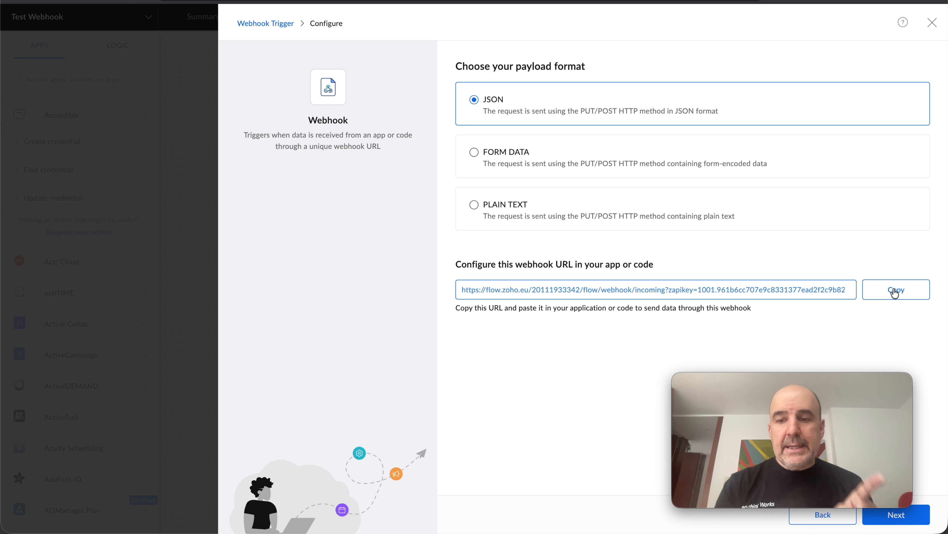
click(549, 1)
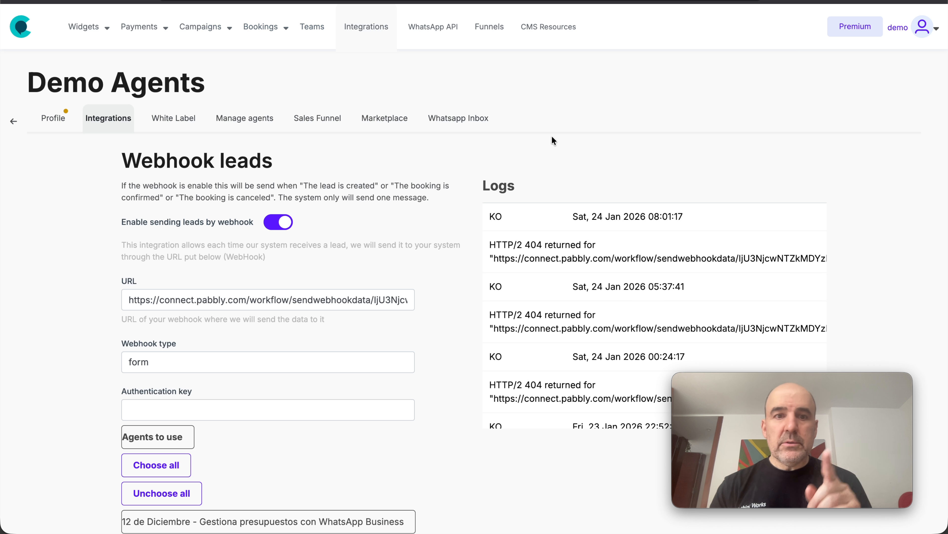
triple_click(324, 299)
key(ctrl+v)
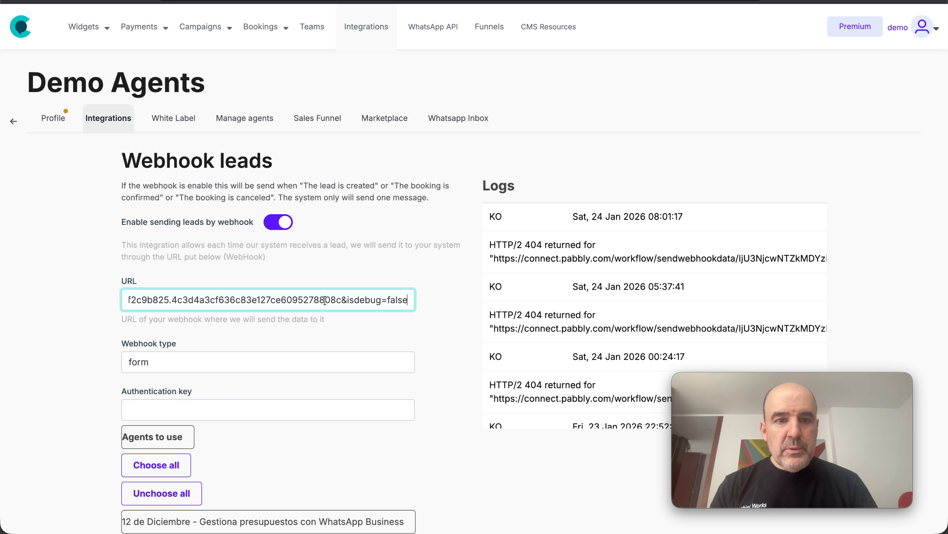
click(307, 267)
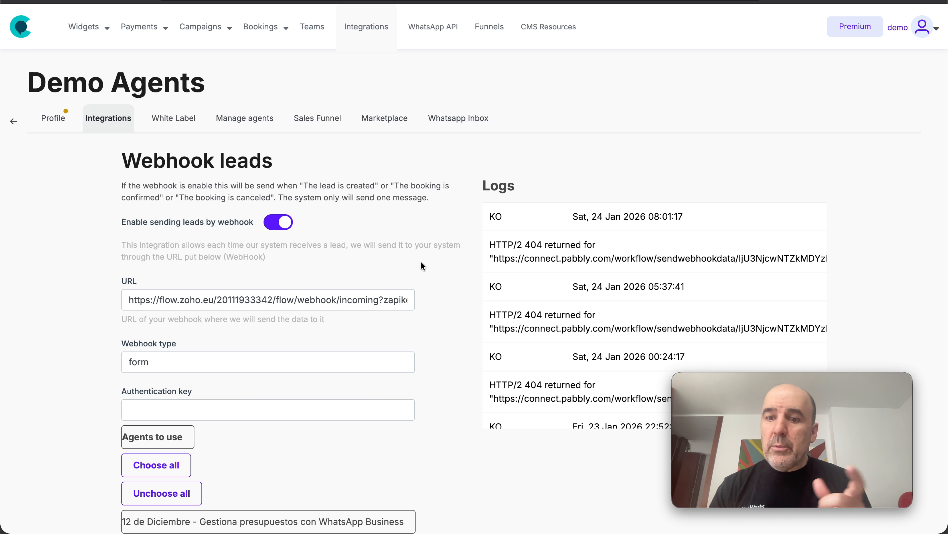
Examine the example JSON body fields, the booking data and the agents selected for the Webhook leads integration
scroll(475, 295, down, 20)
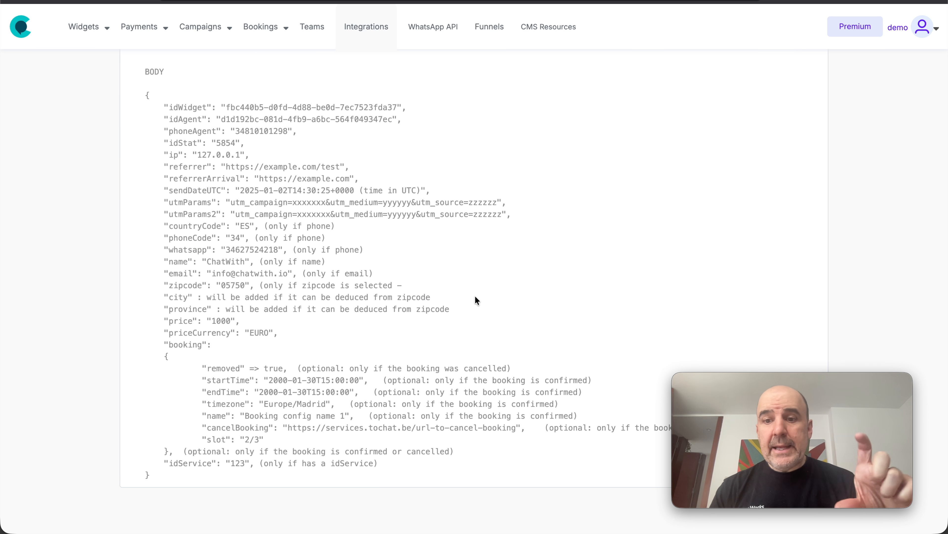
triple_click(275, 107)
triple_click(243, 120)
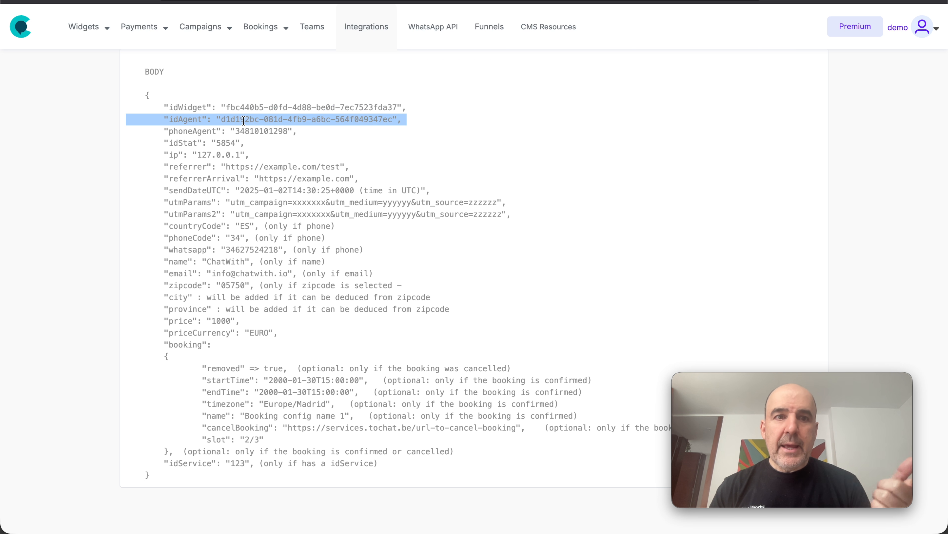
triple_click(244, 132)
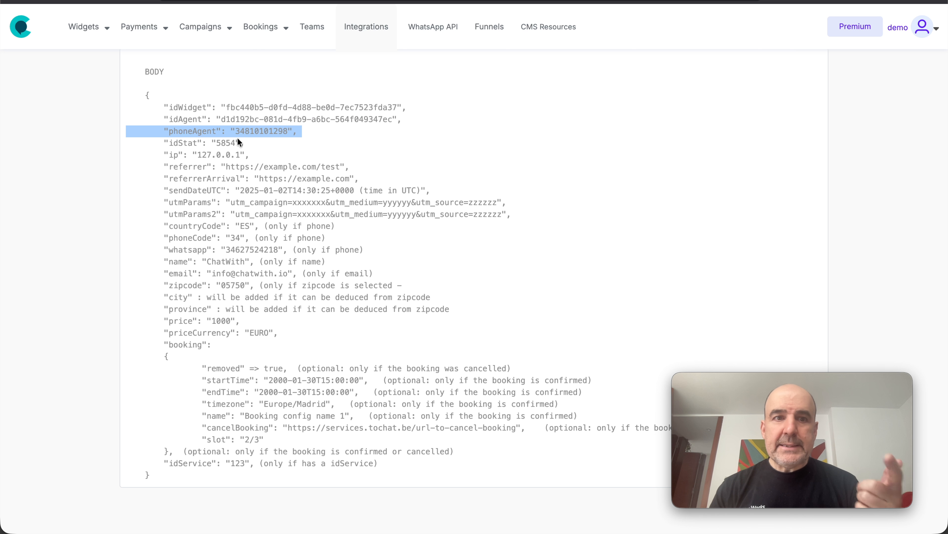
triple_click(222, 143)
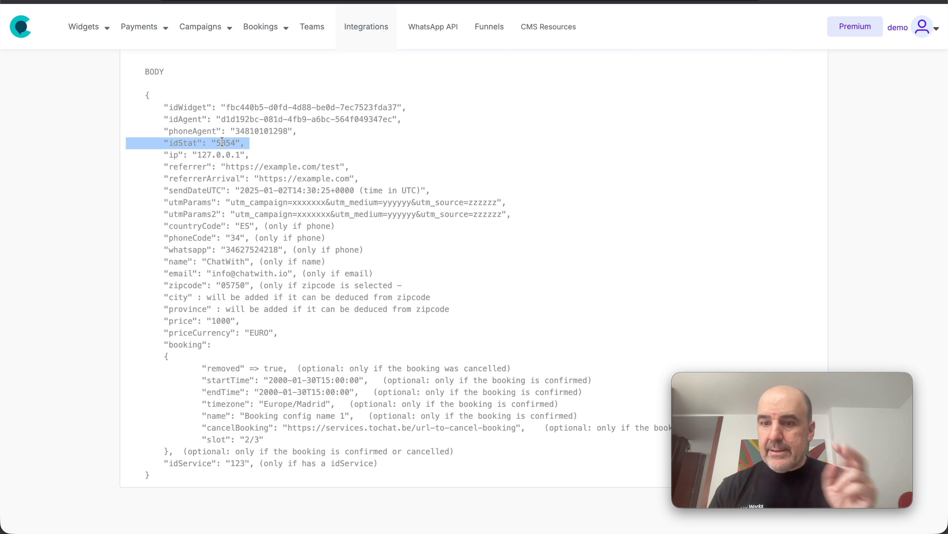
triple_click(182, 155)
double_click(186, 166)
drag(187, 166, 256, 342)
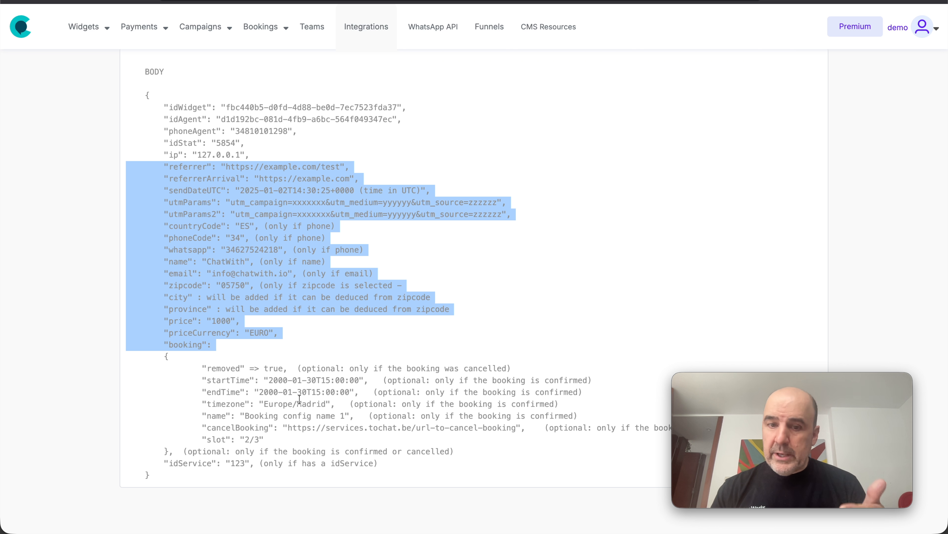
double_click(276, 369)
drag(277, 369, 283, 441)
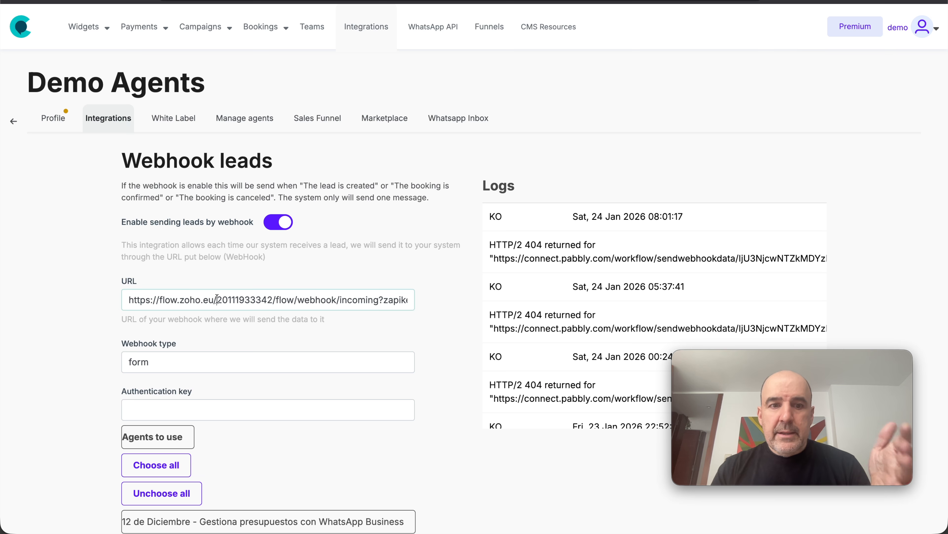
drag(413, 299, 109, 302)
scroll(108, 302, down, 15)
scroll(108, 302, down, 12)
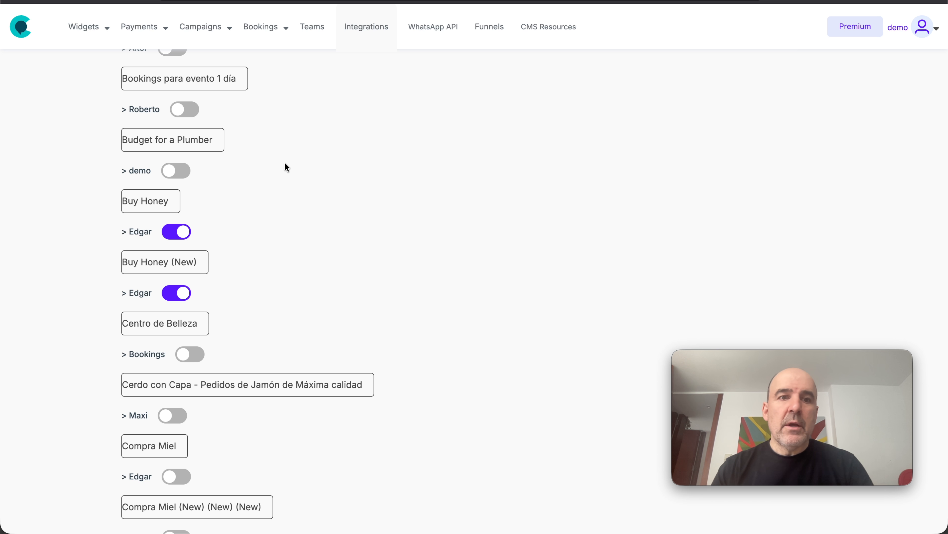
scroll(268, 138, up, 10)
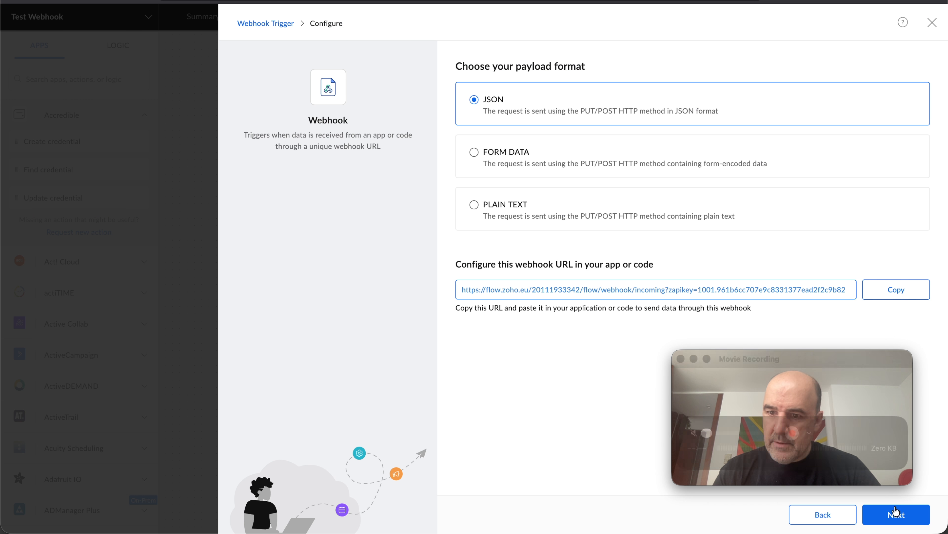
Start the webhook test in Zoho Flow and open the online agent's order form in the Buy Honey widget preview
click(895, 512)
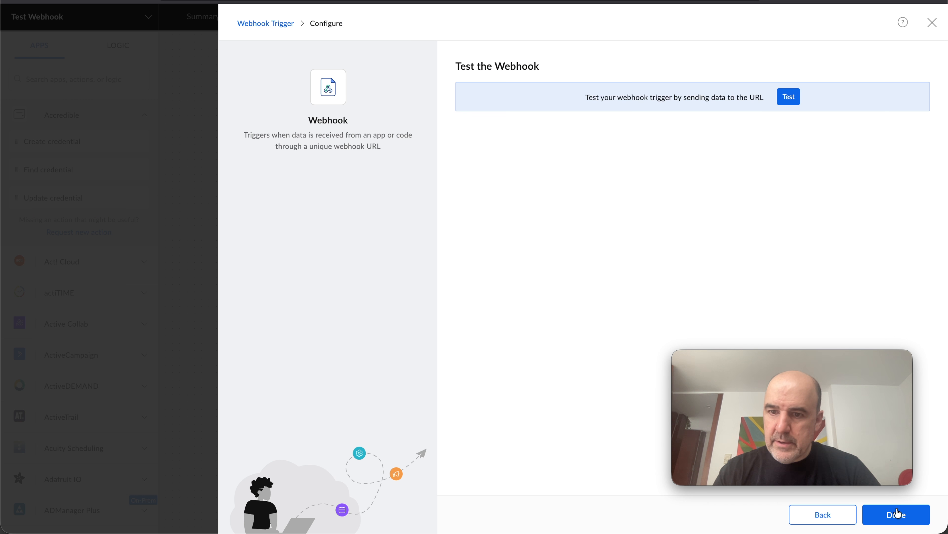
click(788, 96)
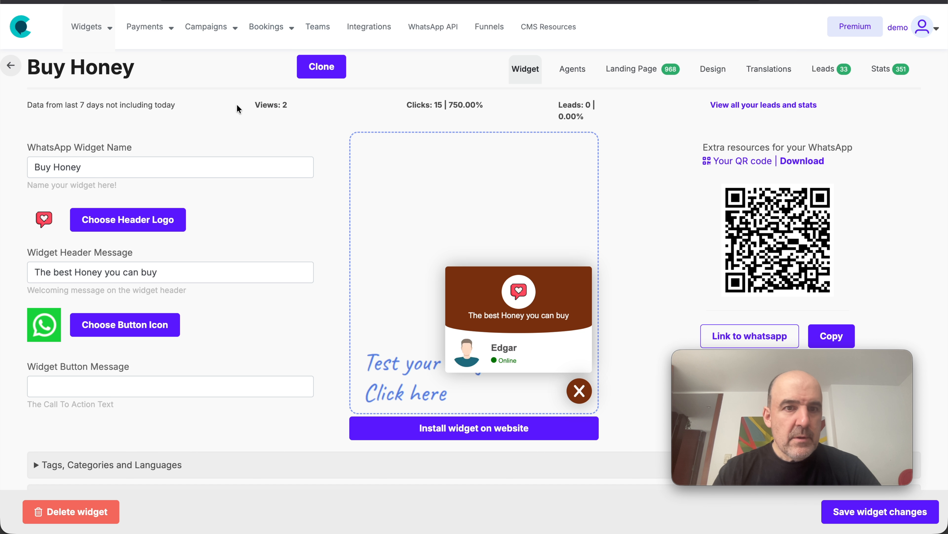
click(496, 370)
click(502, 355)
Fill in the customer's name and WhatsApp phone number in the honey order form
click(489, 210)
text(cesar)
key(Tab)
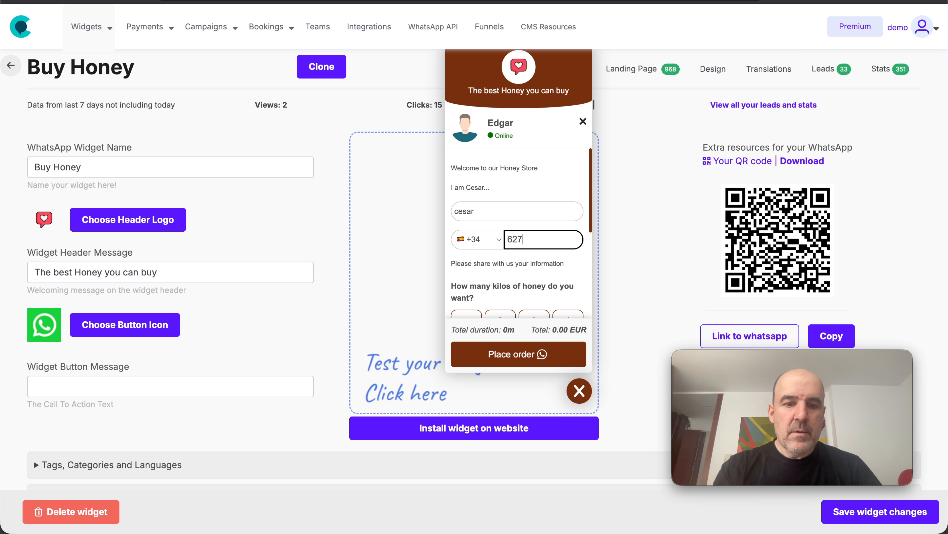
Choose 2 kilos of honey, enter the delivery zip code and place the test order
scroll(510, 229, down, 2)
click(500, 286)
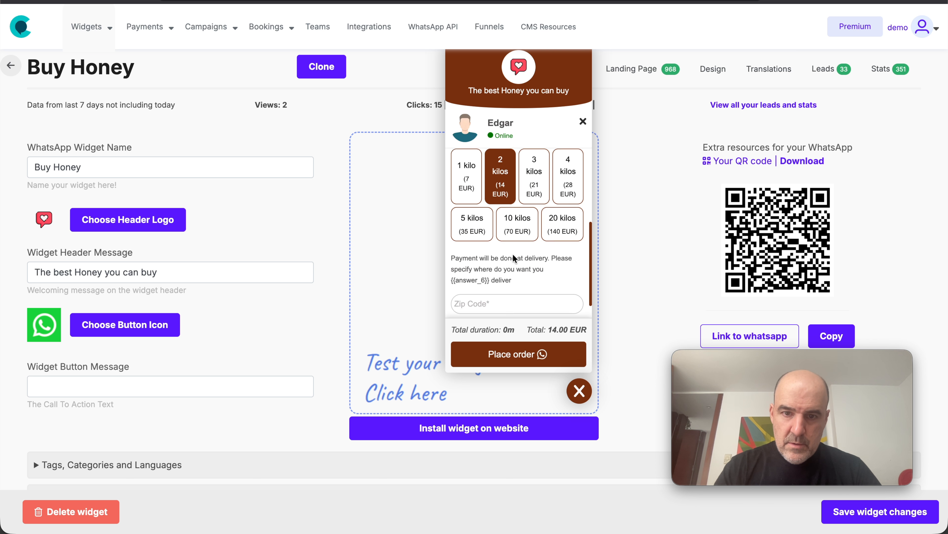
click(500, 299)
text(28043)
click(482, 349)
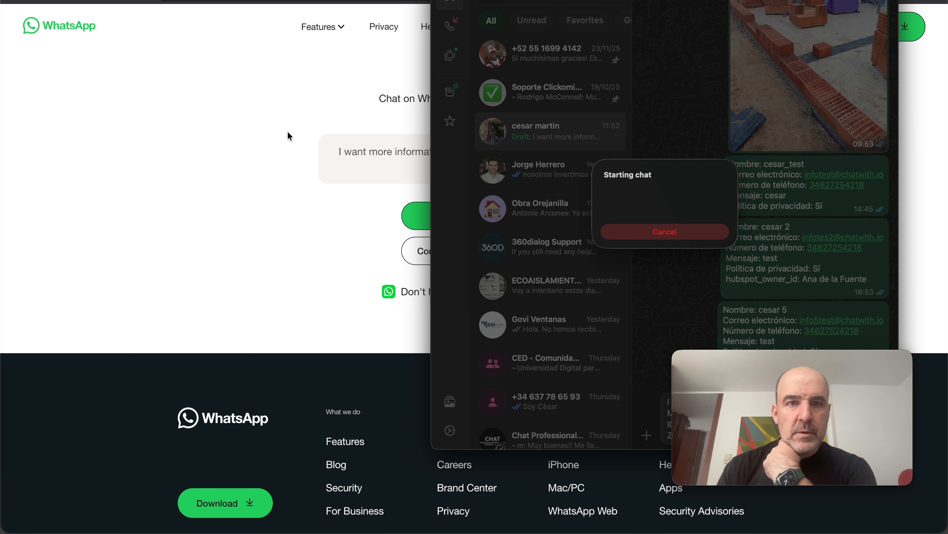
Return to Zoho Flow, review the received test payload and finish configuring the Webhook trigger
click(288, 133)
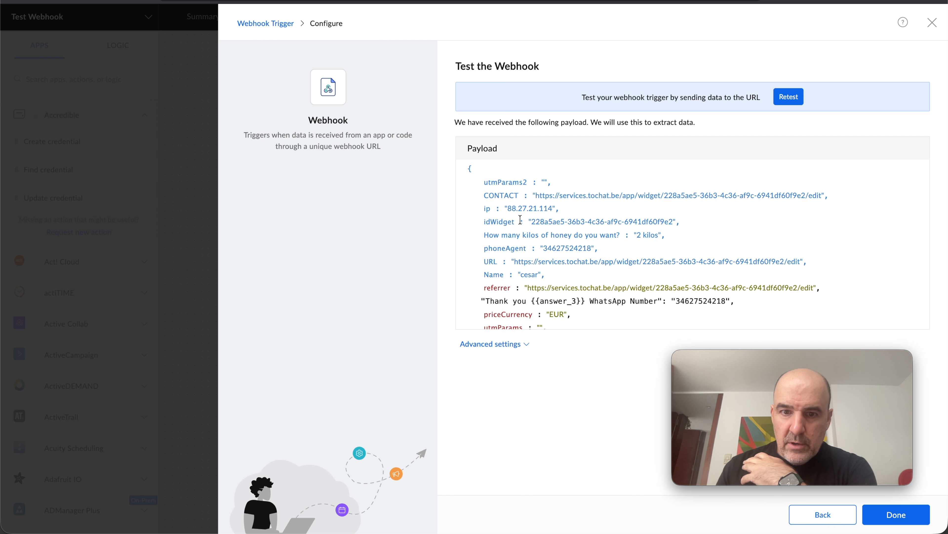
scroll(524, 212, down, 3)
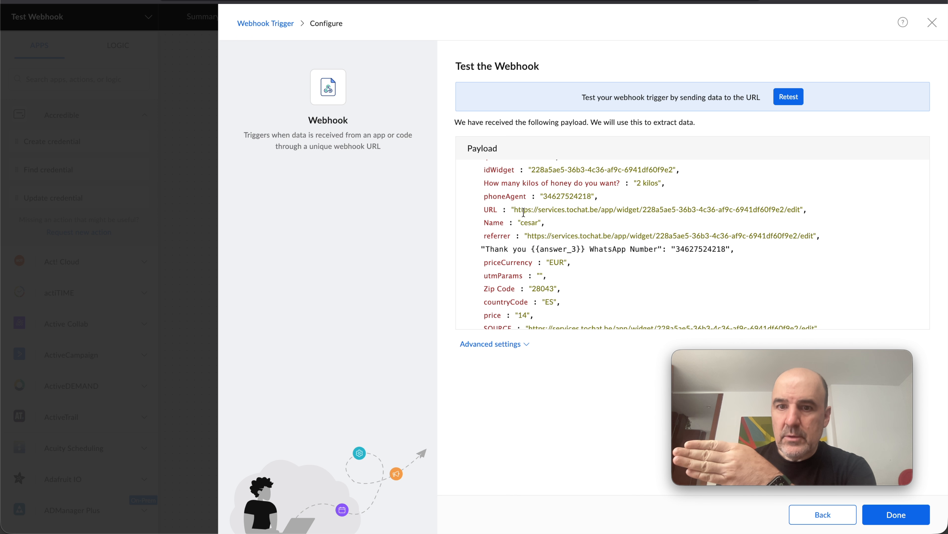
scroll(524, 212, down, 3)
scroll(524, 212, up, 5)
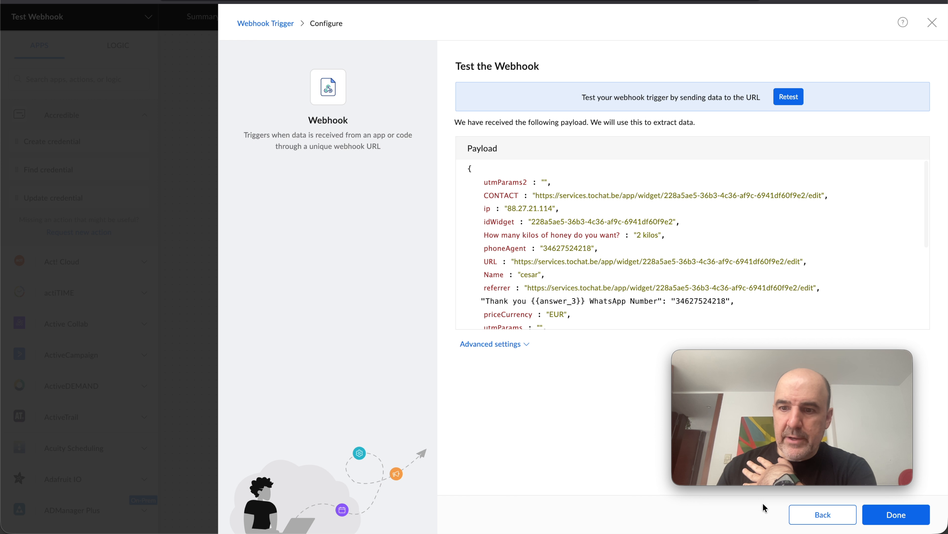
click(907, 518)
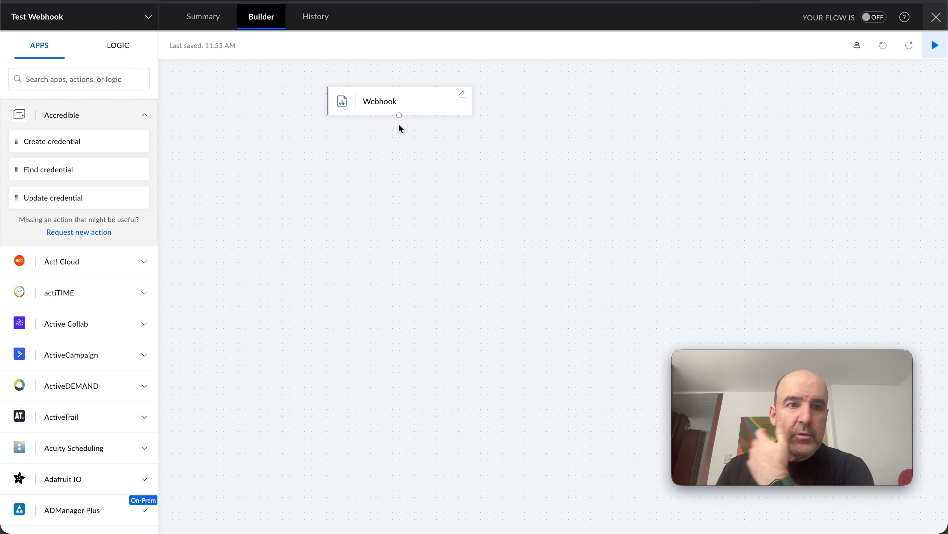
Search the apps for "sheet", add the Google Sheets Create row action below the Webhook trigger and open its new connection form
scroll(108, 350, down, 1)
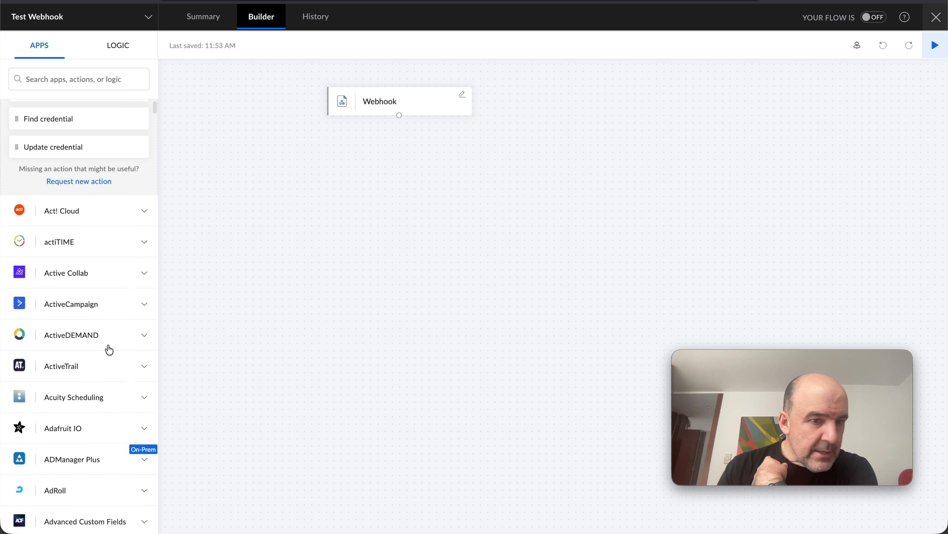
scroll(109, 349, down, 6)
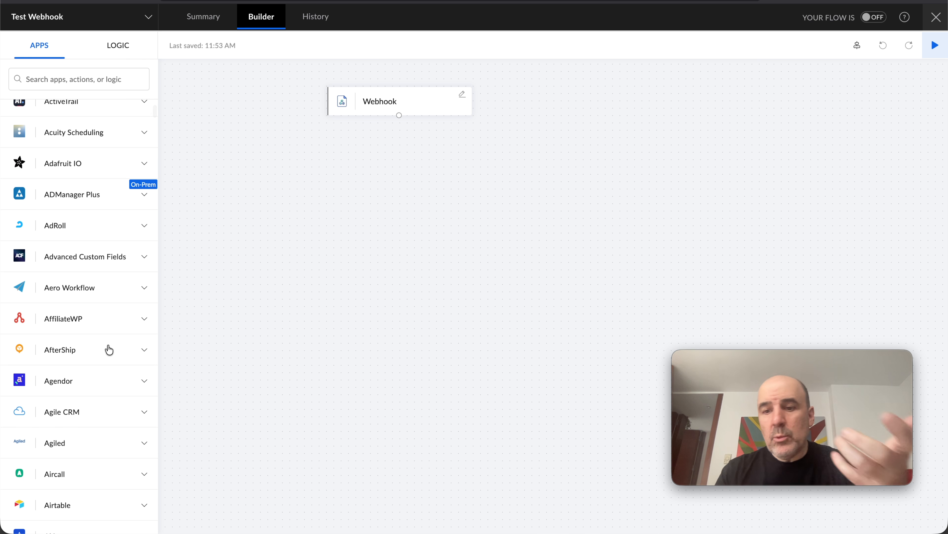
scroll(109, 350, down, 6)
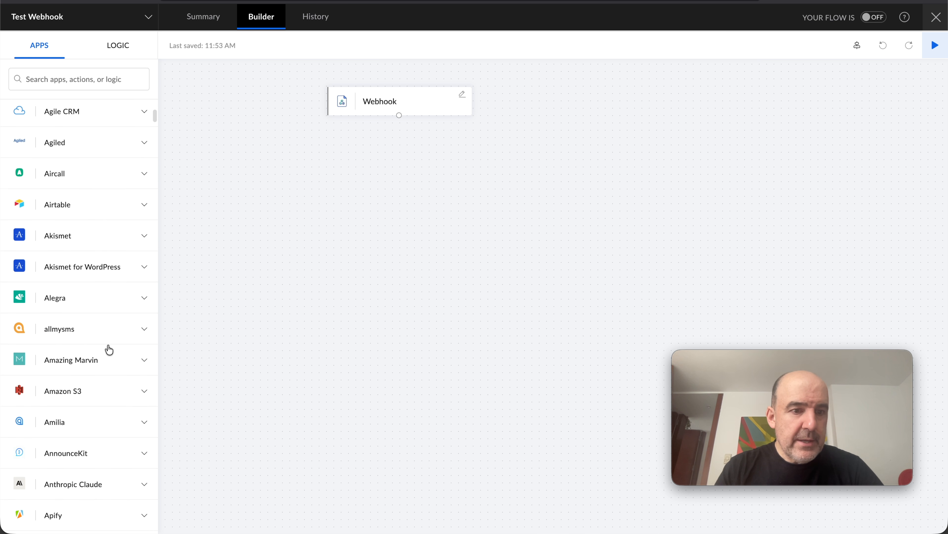
scroll(109, 349, up, 13)
click(91, 73)
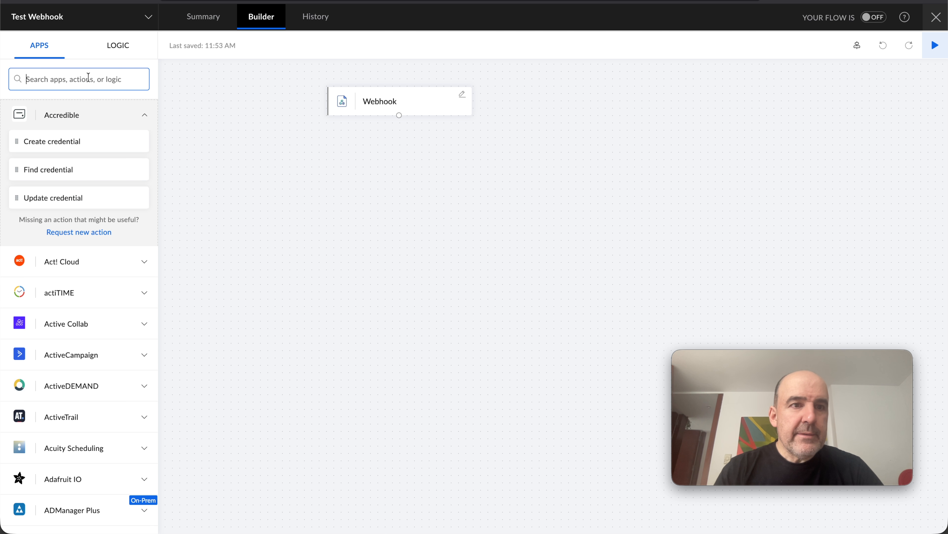
text(sheet)
click(98, 136)
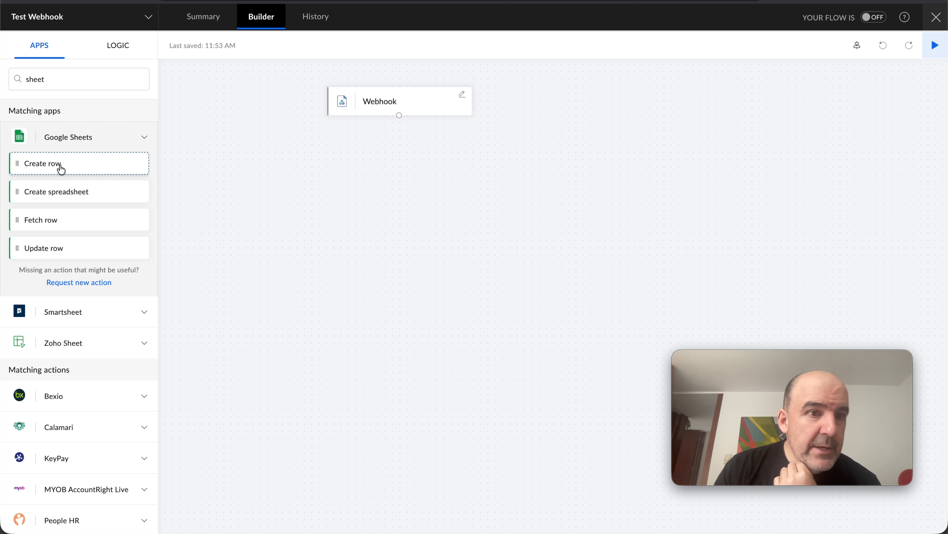
drag(71, 167, 449, 175)
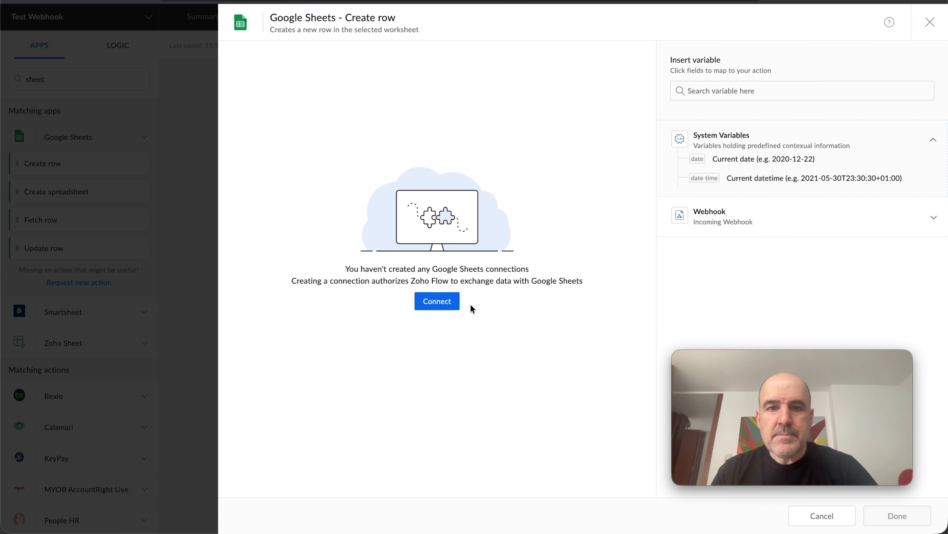
click(444, 302)
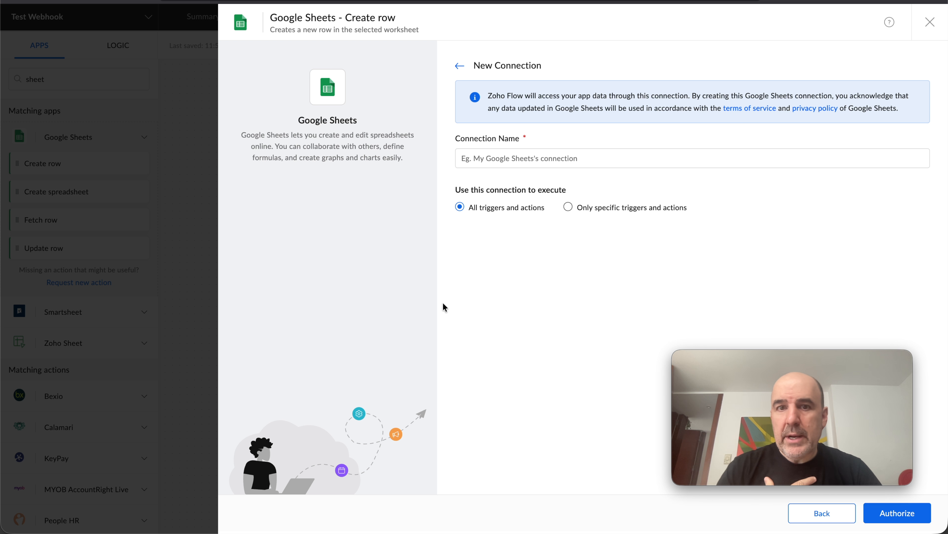
Close the Buy Honey chat preview and reopen the Webhook leads integration to examine its logs and example section
mouse_move(851, 445)
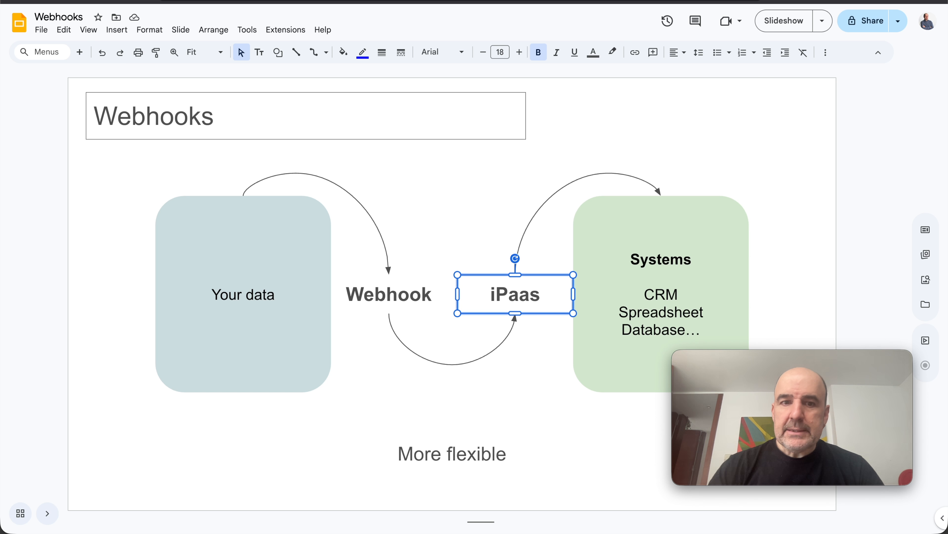
click(459, 211)
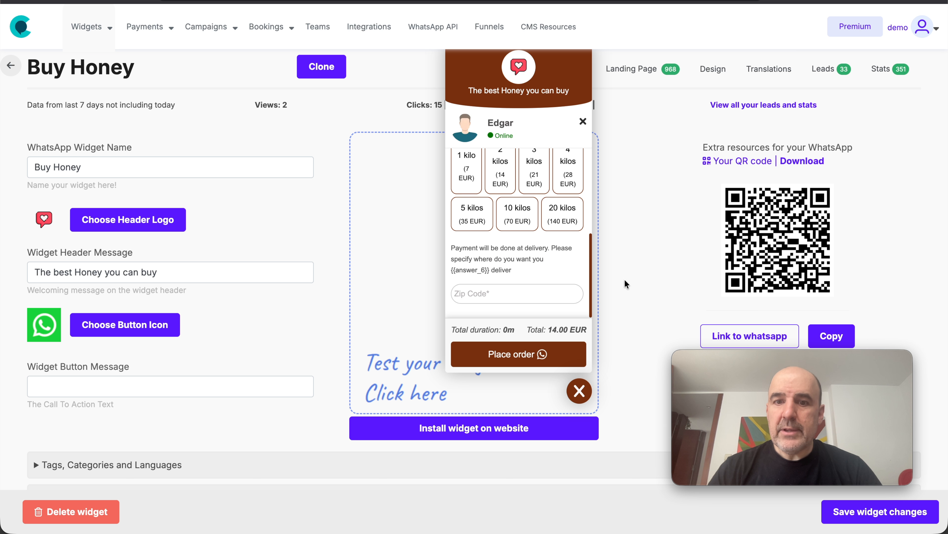
click(585, 396)
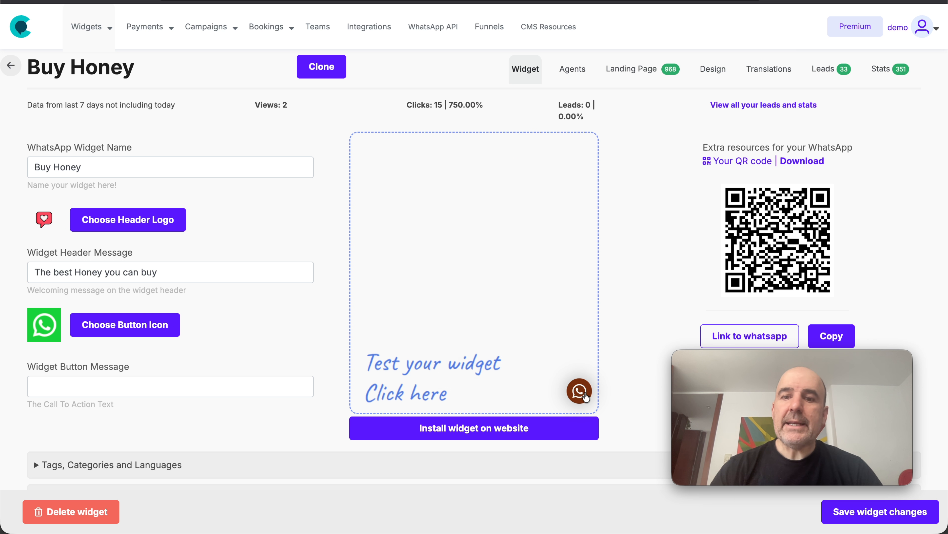
click(571, 68)
click(355, 30)
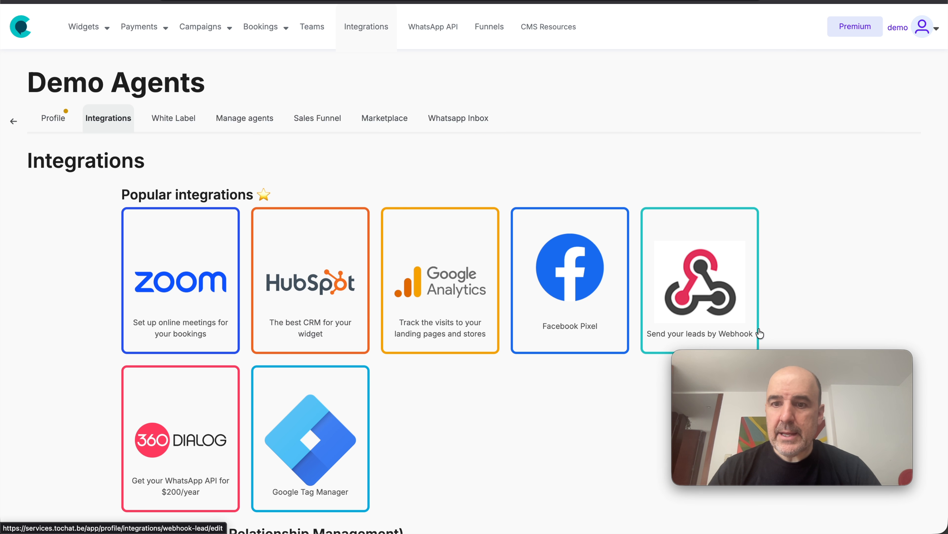
click(697, 286)
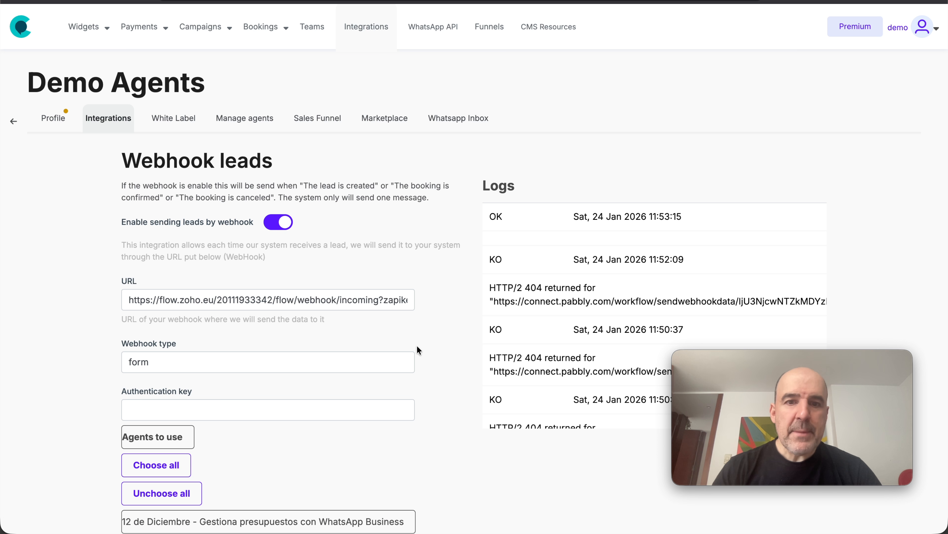
scroll(429, 346, down, 10)
scroll(417, 348, down, 20)
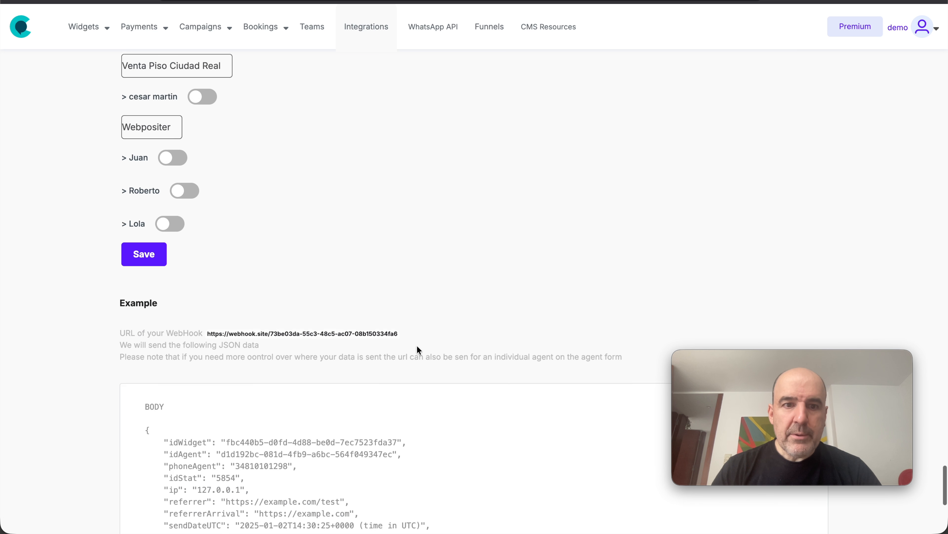
Examine the example JSON body that the Webhook leads integration sends
drag(135, 72, 361, 345)
click(352, 343)
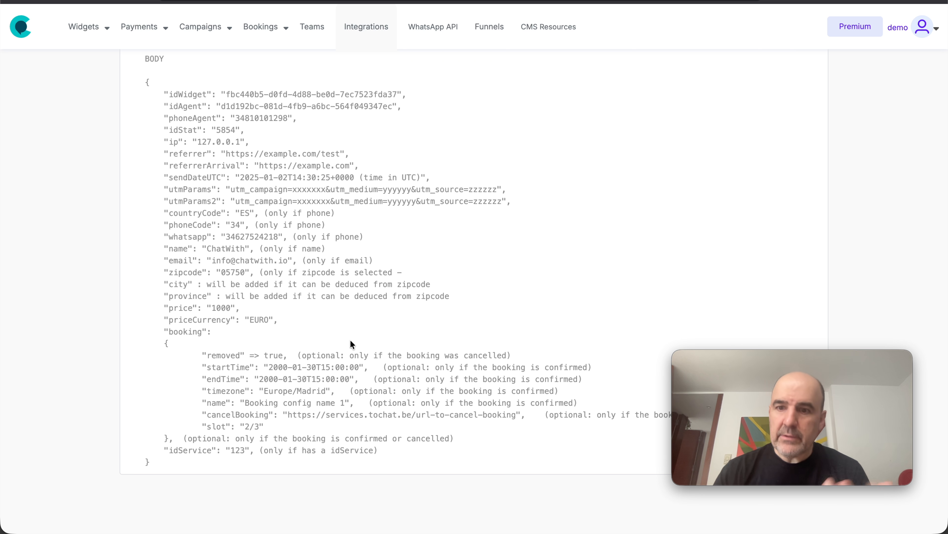
scroll(376, 227, up, 20)
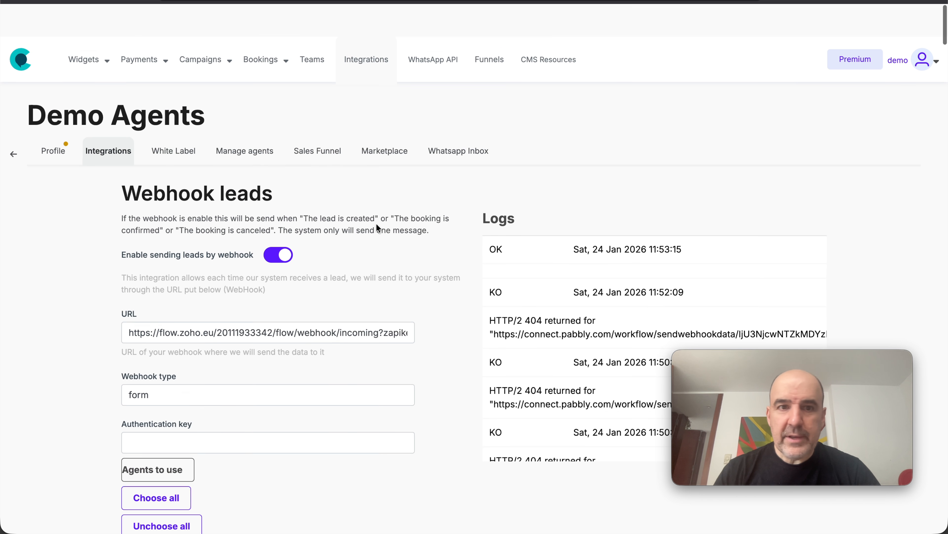
Open the list of widgets and search it for "honey"
click(160, 41)
click(88, 27)
click(282, 143)
click(269, 126)
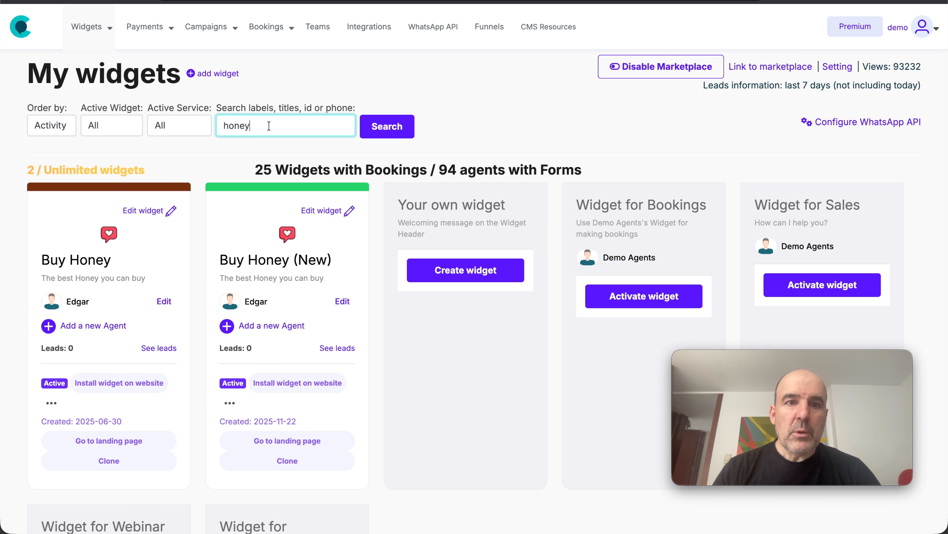
Open the Buy Honey widget's agent form for editing and review its existing form fields
click(144, 210)
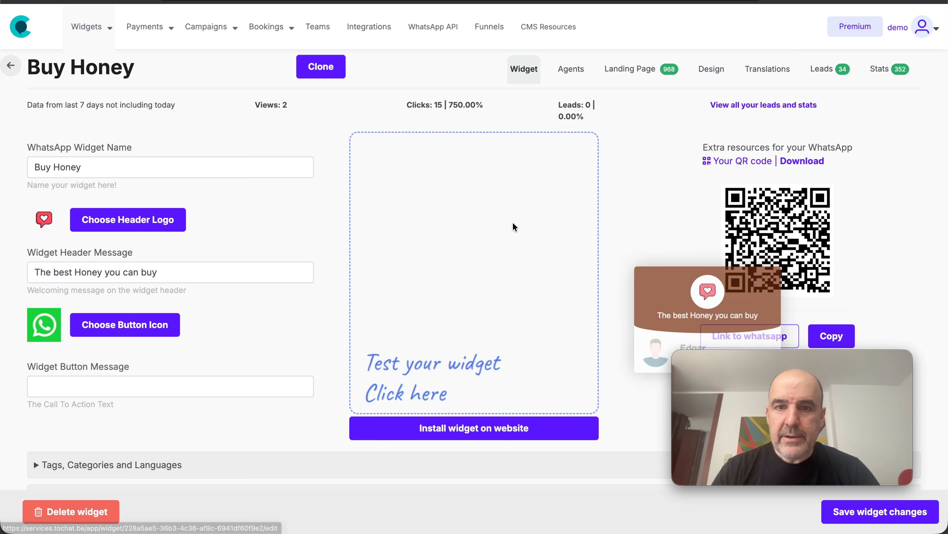
click(571, 69)
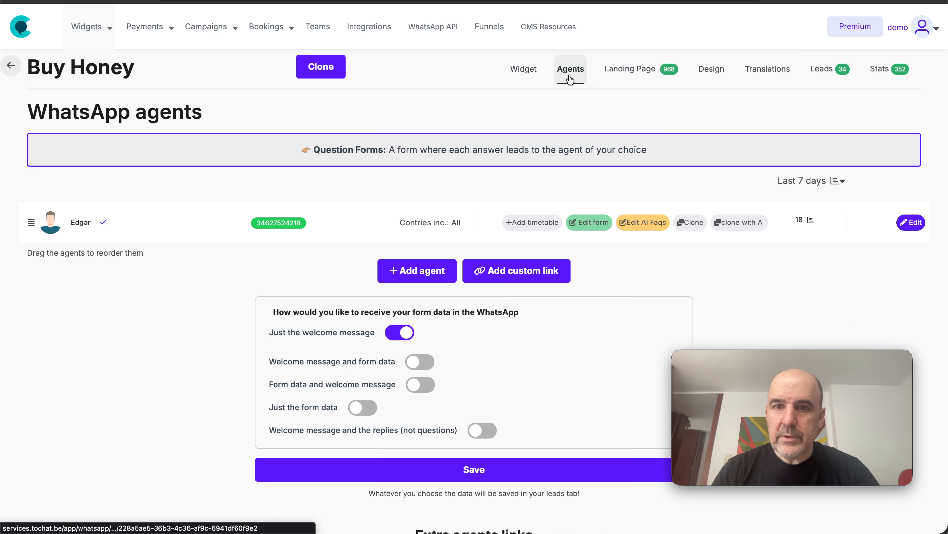
click(596, 224)
scroll(395, 238, down, 15)
scroll(394, 238, up, 15)
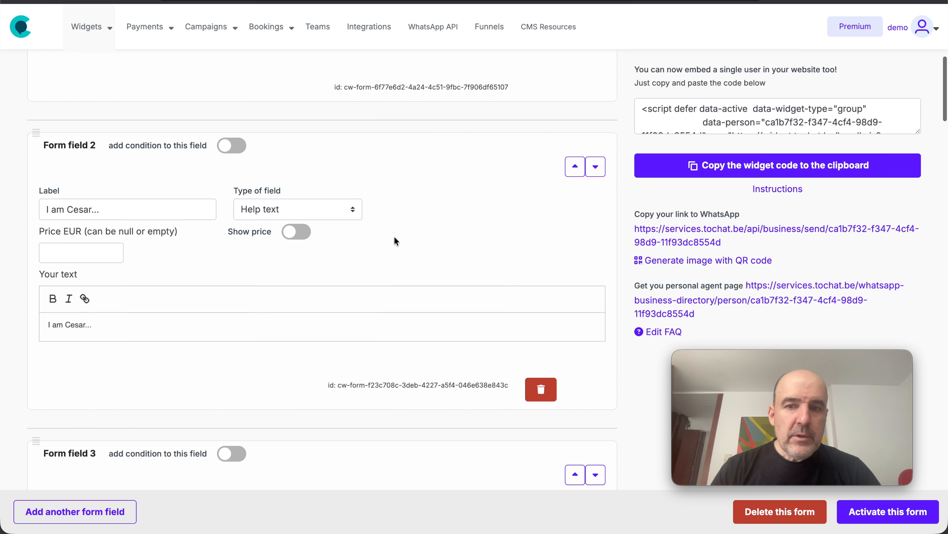
double_click(71, 114)
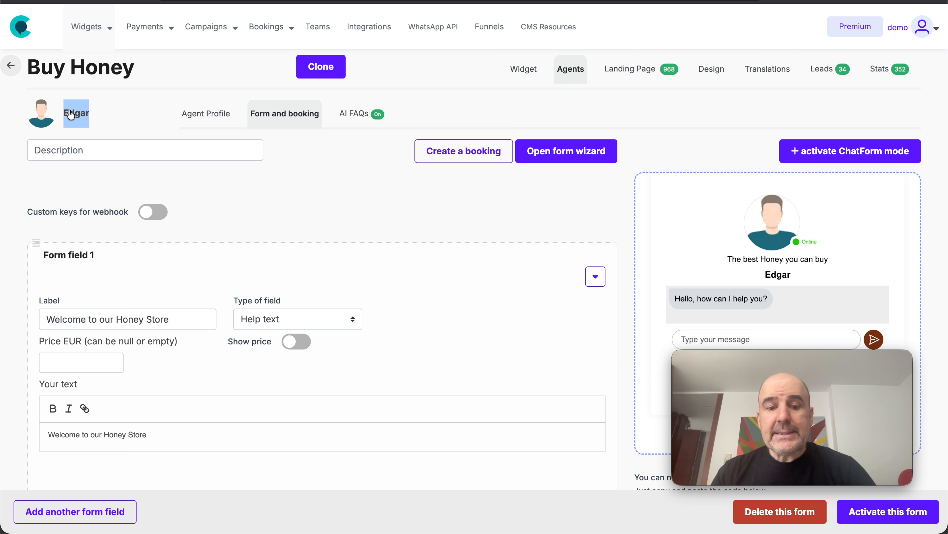
scroll(353, 290, down, 20)
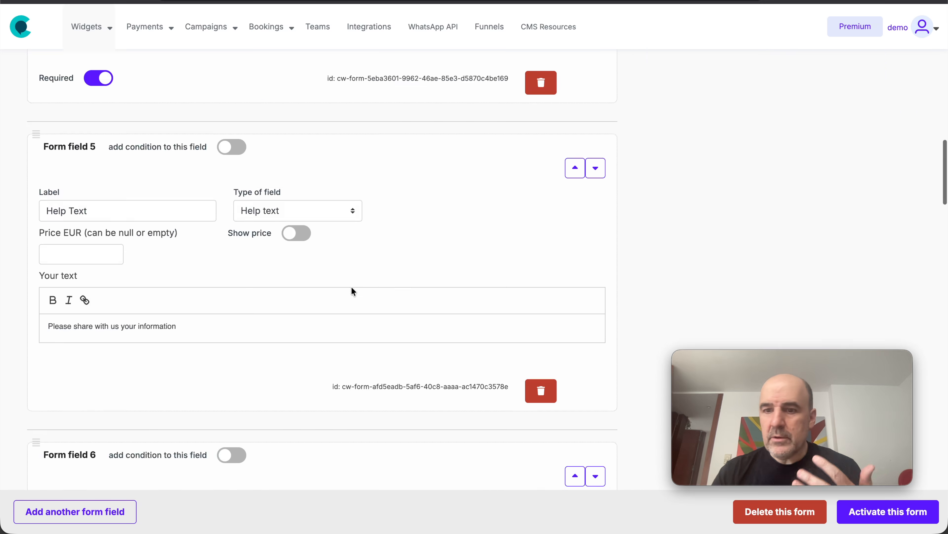
scroll(352, 291, down, 20)
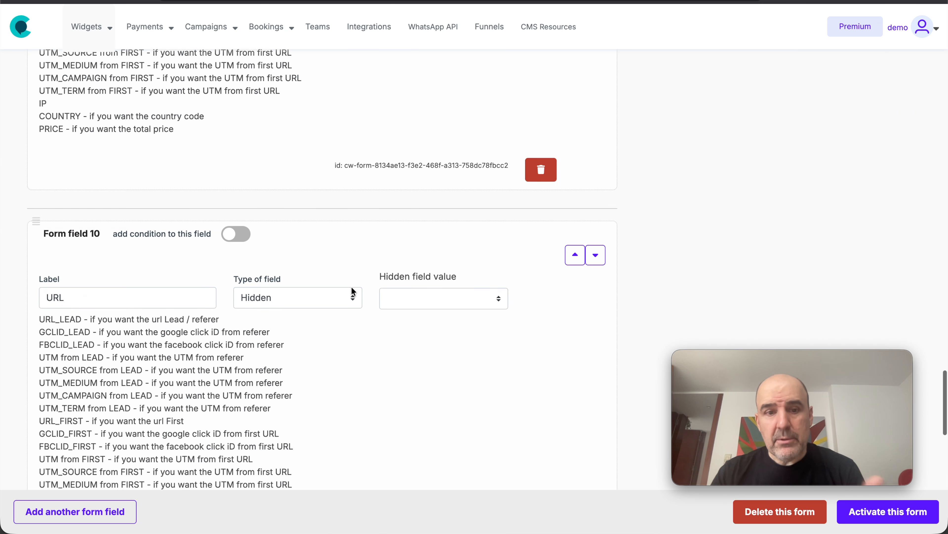
Add a Hidden Custom form field labelled "Agent Name" with the agent's name as its value, and activate the form
click(120, 512)
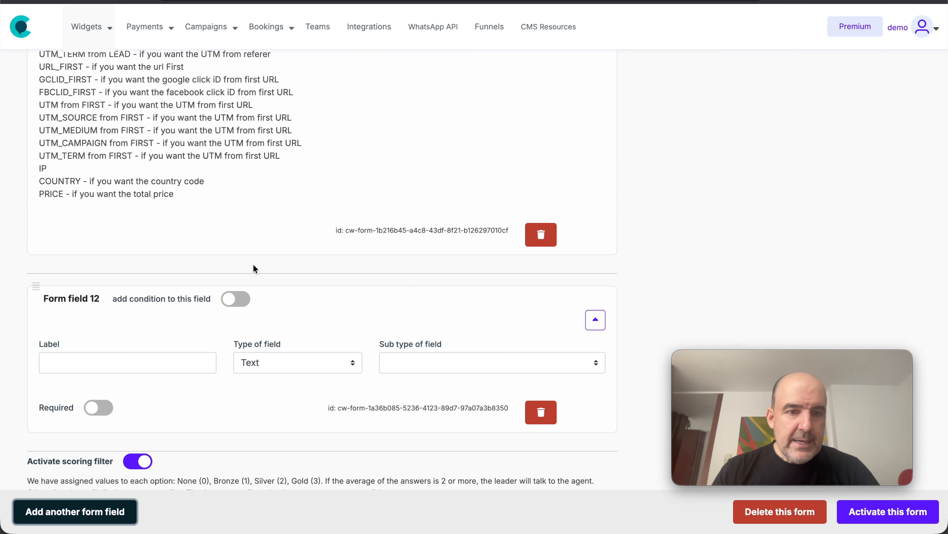
scroll(252, 263, down, 5)
click(295, 184)
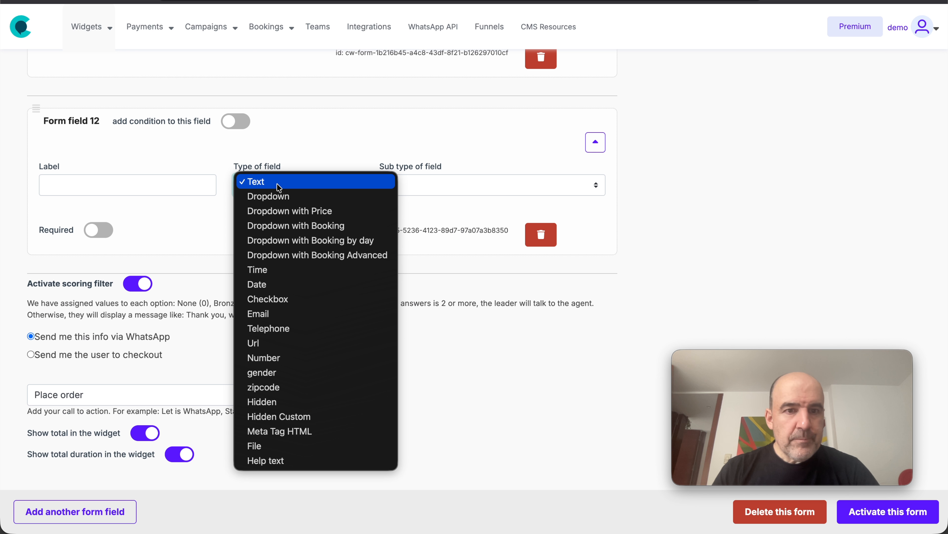
click(307, 414)
click(158, 193)
text(Agent Name)
key(Tab)
key(Tab)
text(Edgar)
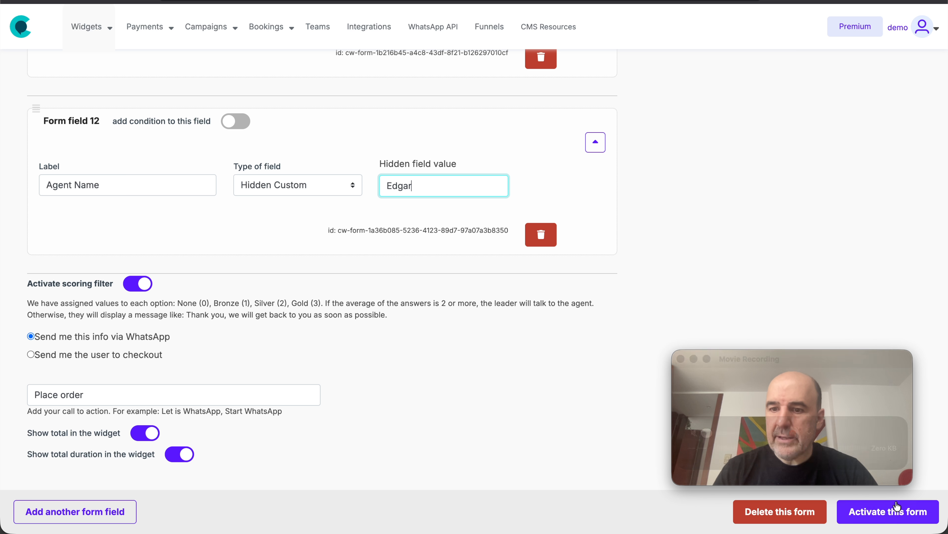
click(892, 516)
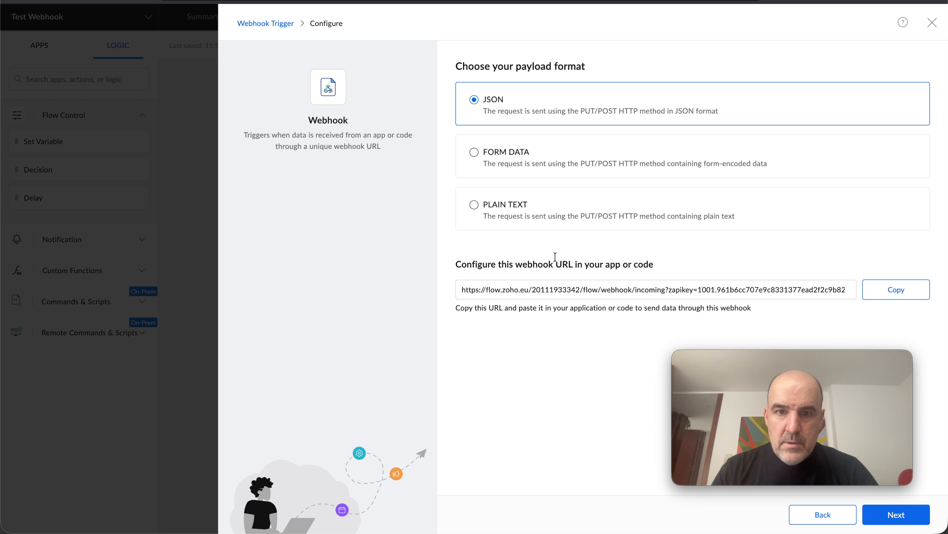
Switch to Zoho Flow, keep the JSON payload format and start a retest of the Webhook trigger
click(899, 519)
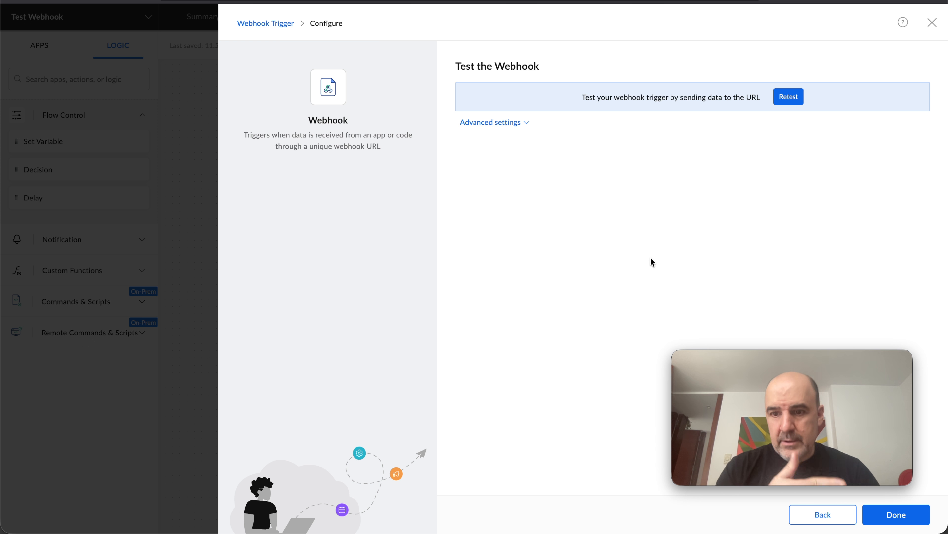
click(785, 99)
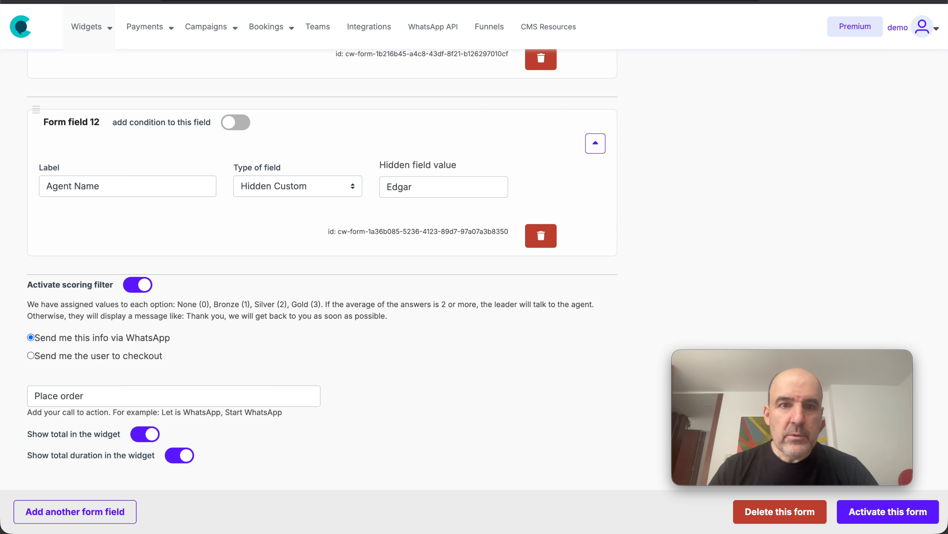
Return to the agent's form editor and enter the customer's name and phone number in the form preview
scroll(305, 190, up, 20)
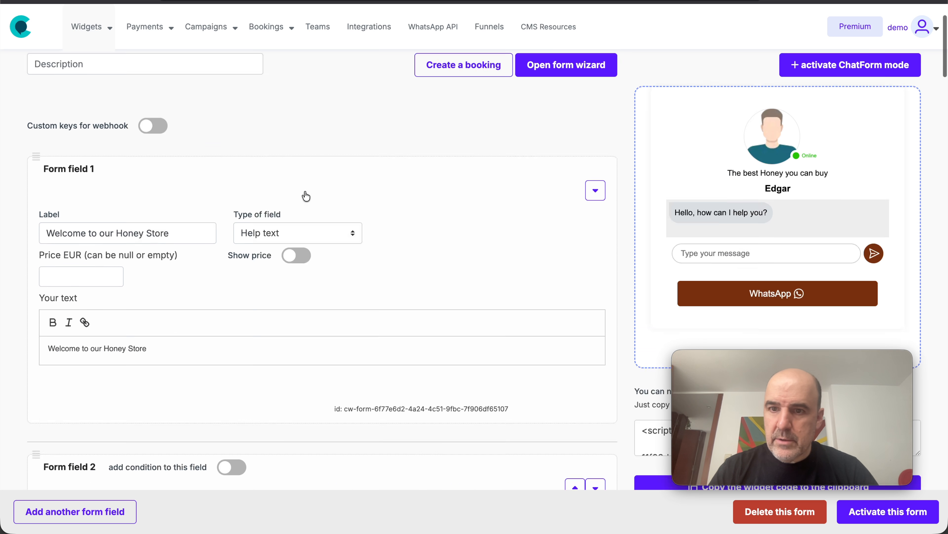
scroll(313, 175, down, 3)
click(702, 155)
click(744, 184)
click(821, 185)
text(6275242)
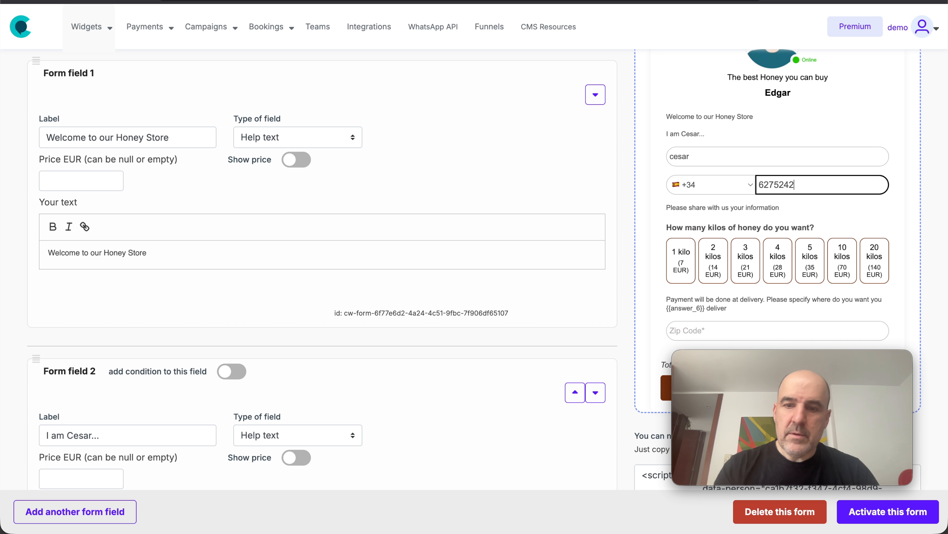
Select 2 kilos of honey in the preview, fill in the zip code and place the order
click(709, 269)
scroll(709, 269, down, 4)
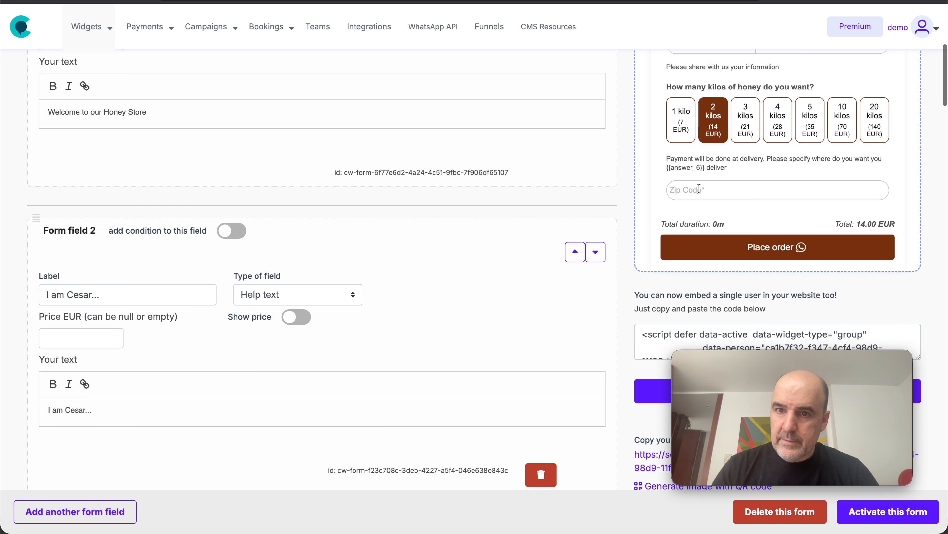
click(731, 190)
text(28043)
click(726, 254)
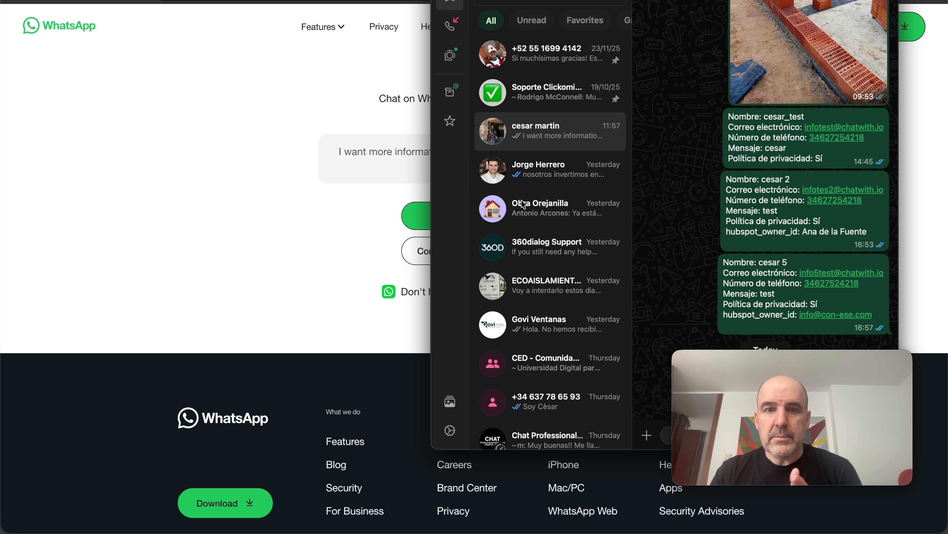
Return to Zoho Flow and check the received test payload for the Agent Name field
click(338, 215)
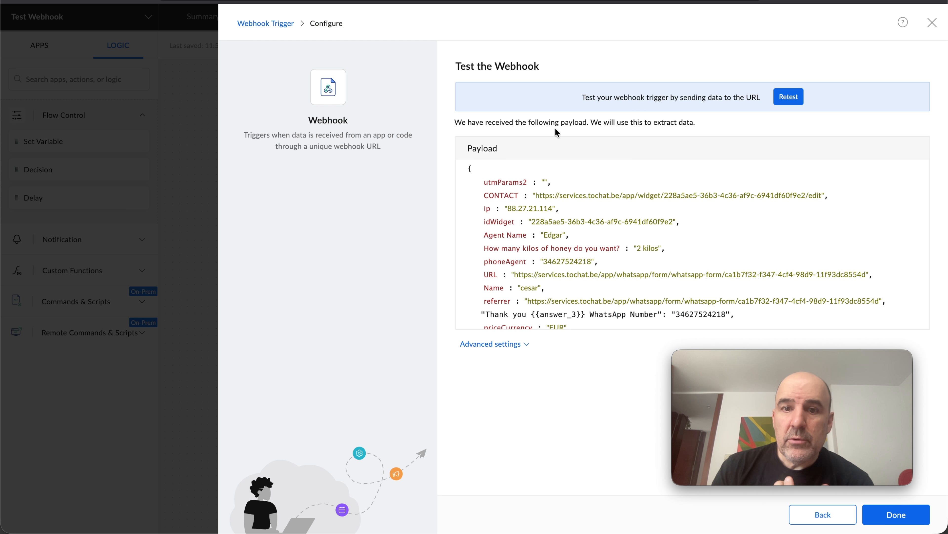
scroll(598, 239, down, 1)
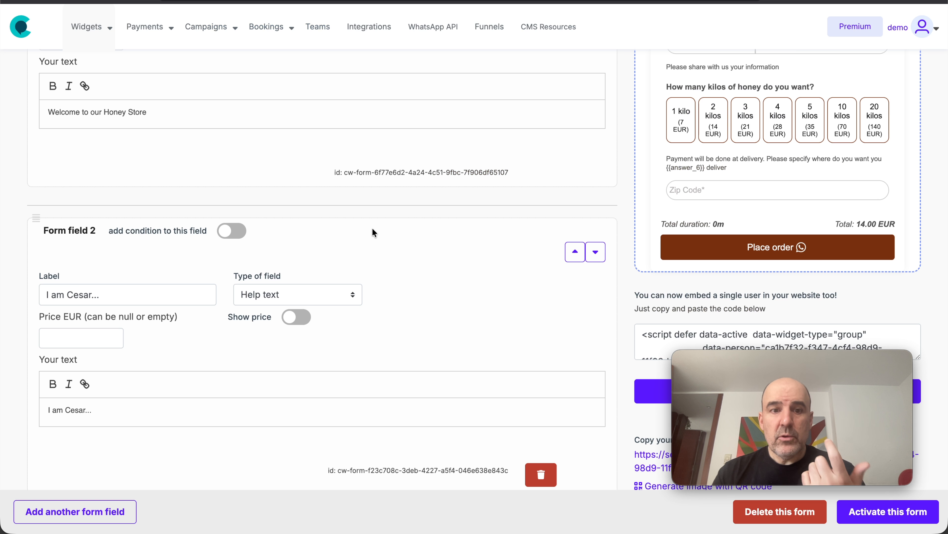
Review the agent form's hidden fields, including the SOURCE value options and Agent Name, and go back to the Zoho Flow payload
scroll(395, 230, down, 20)
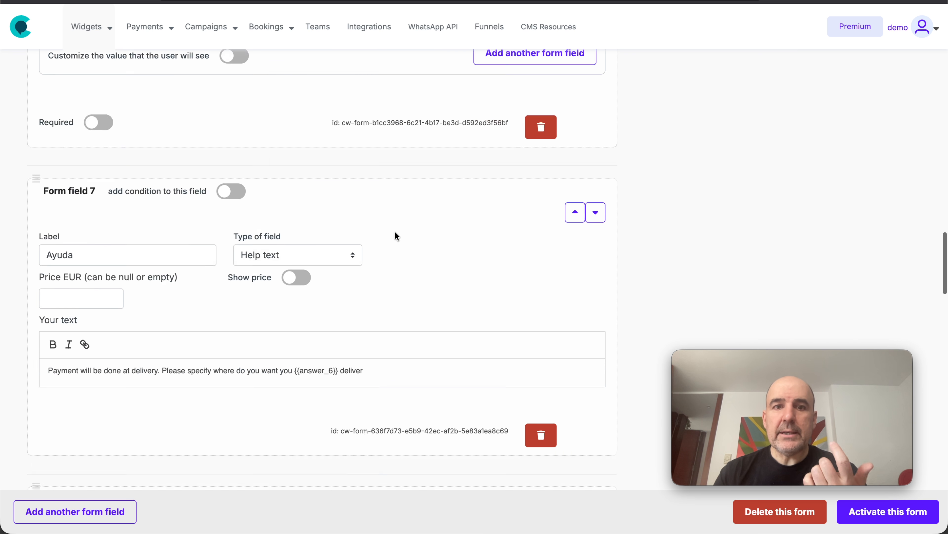
scroll(396, 234, down, 4)
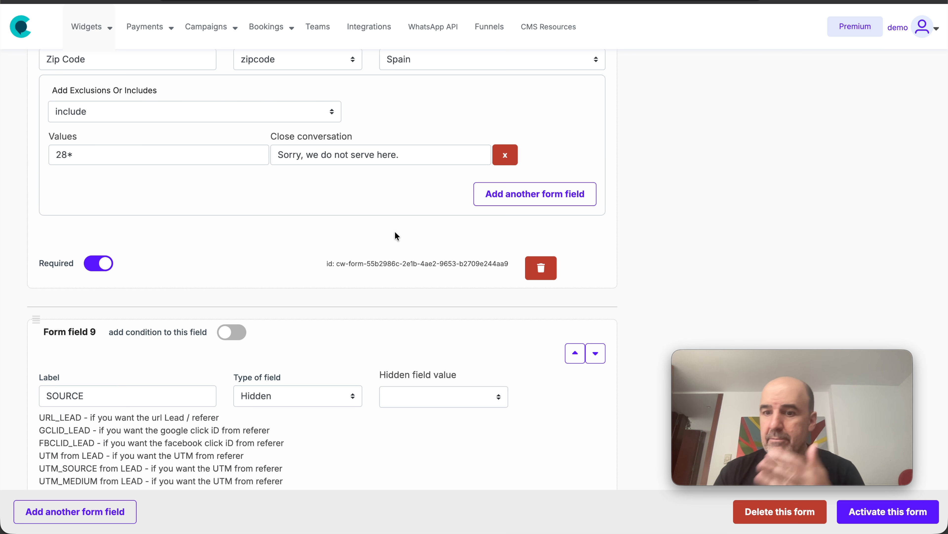
scroll(394, 227, down, 7)
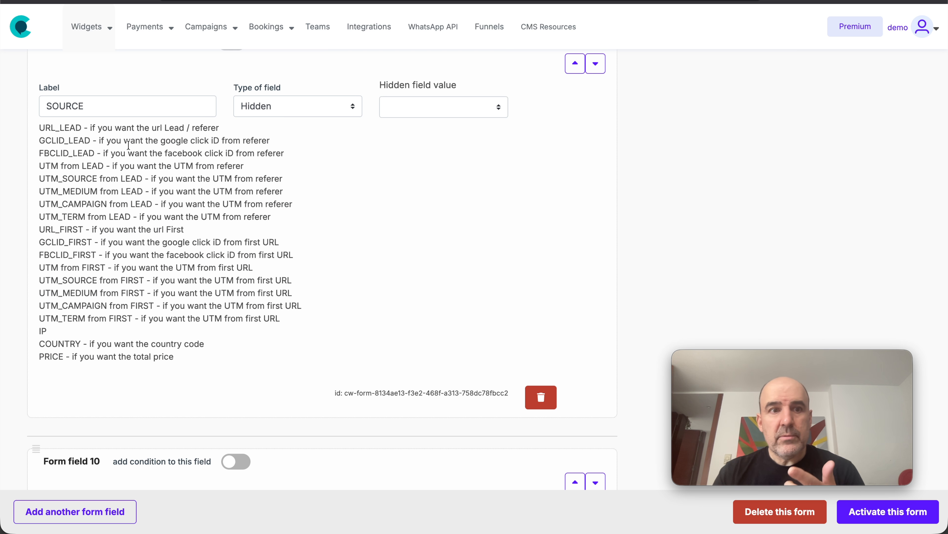
drag(39, 127, 244, 309)
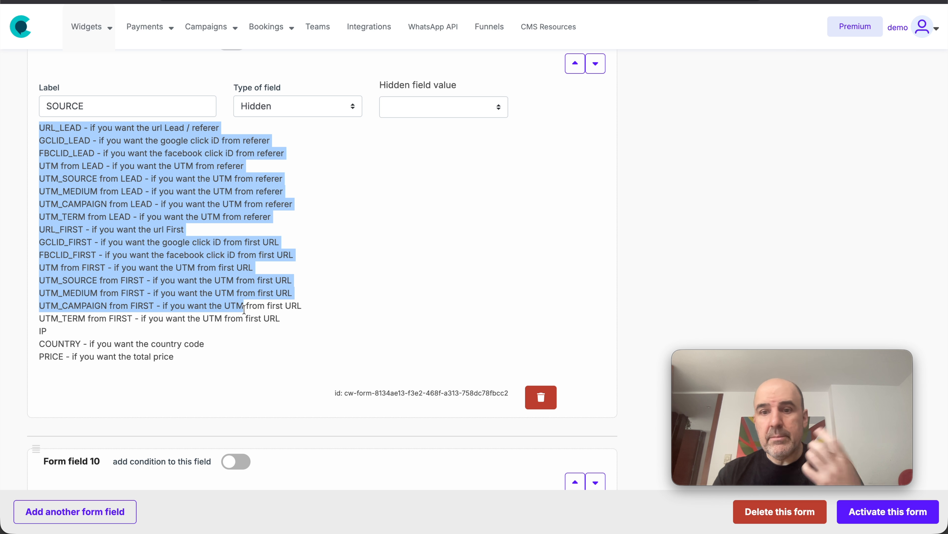
scroll(244, 309, down, 10)
scroll(244, 308, down, 20)
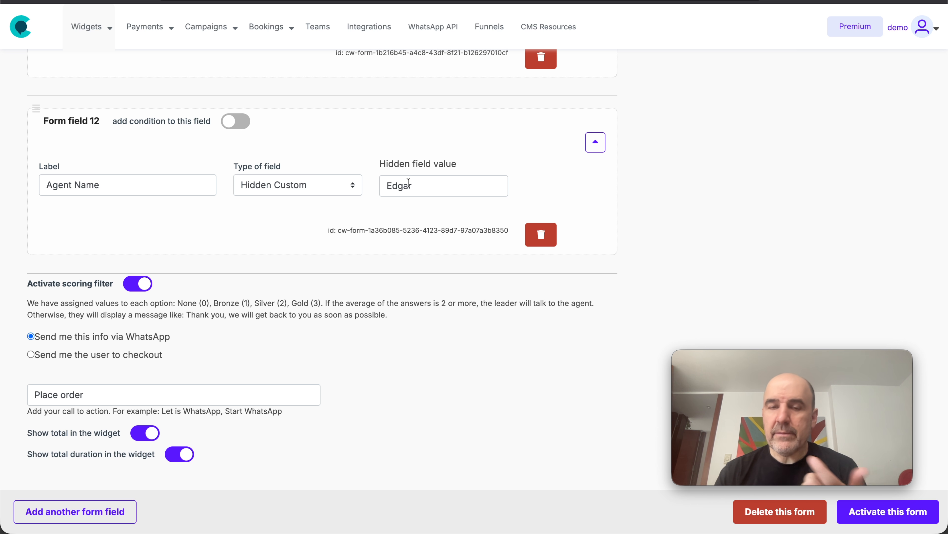
click(400, 1)
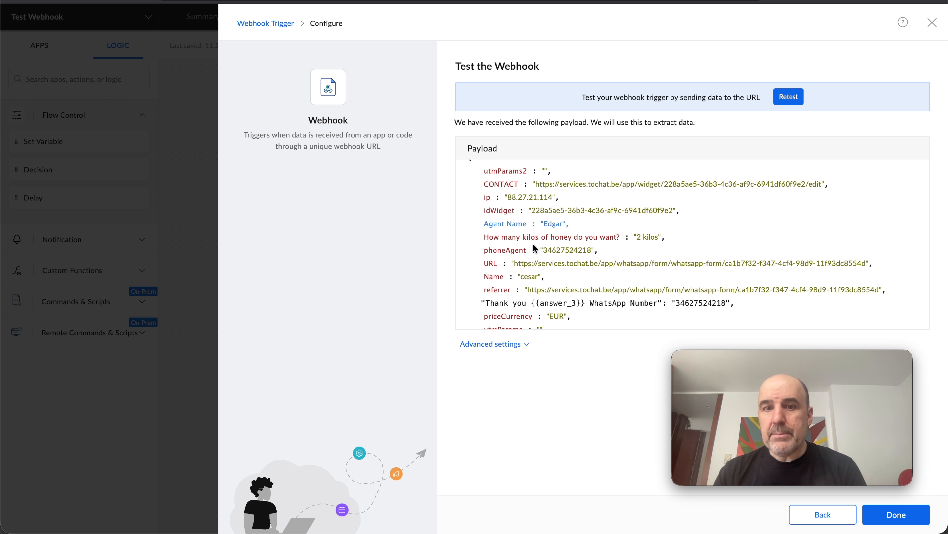